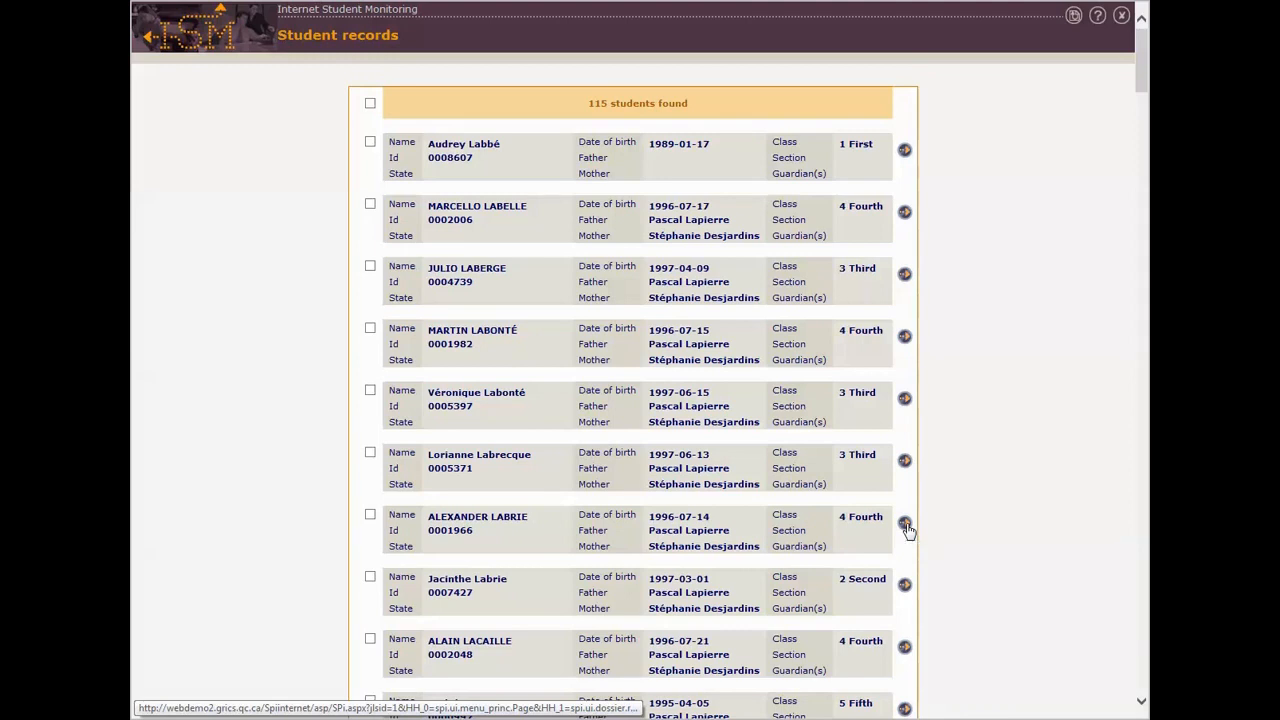
Open the record of the seventh listed student, add an individualized education plan with the proposed identifier, and open that plan
left_click(906, 527)
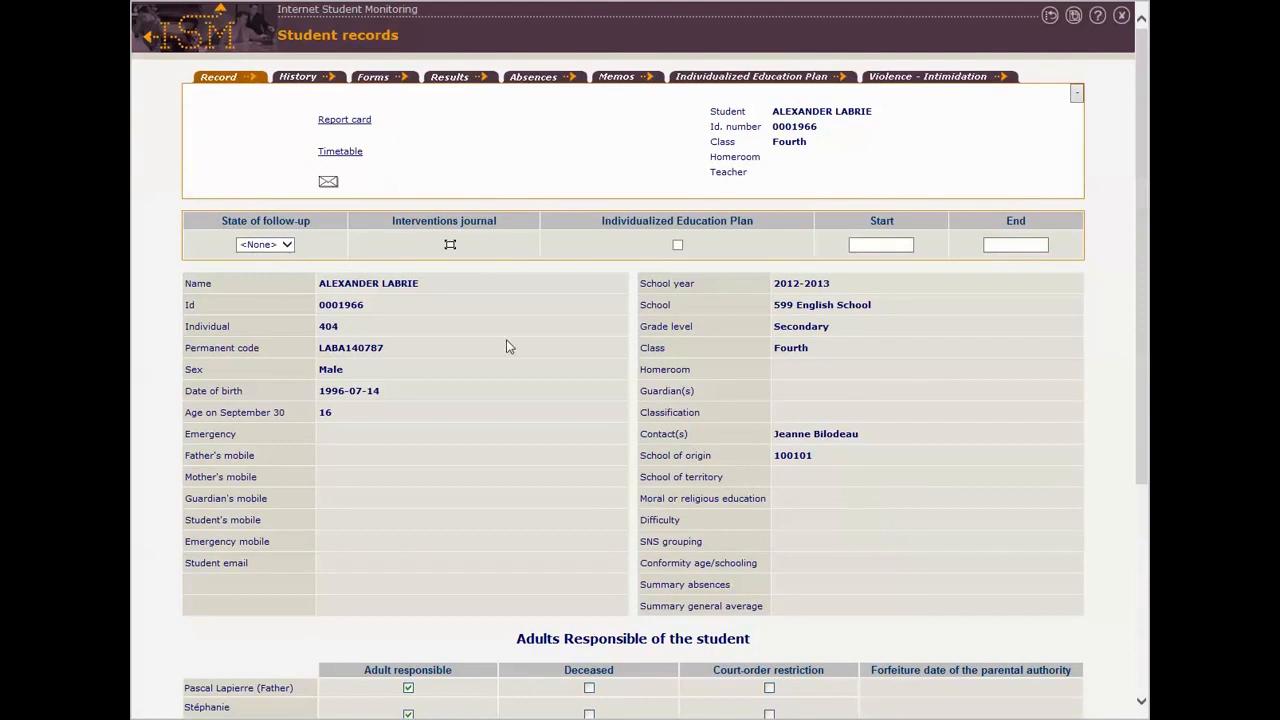
left_click(386, 80)
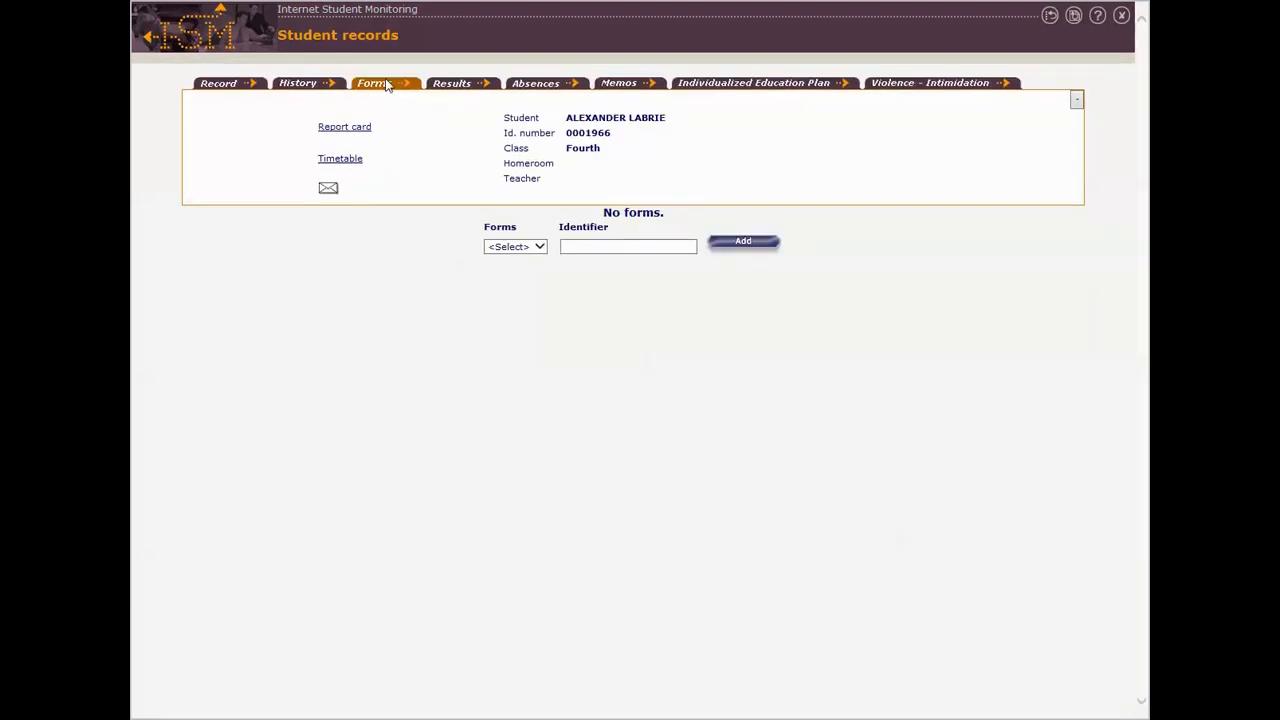
left_click(752, 85)
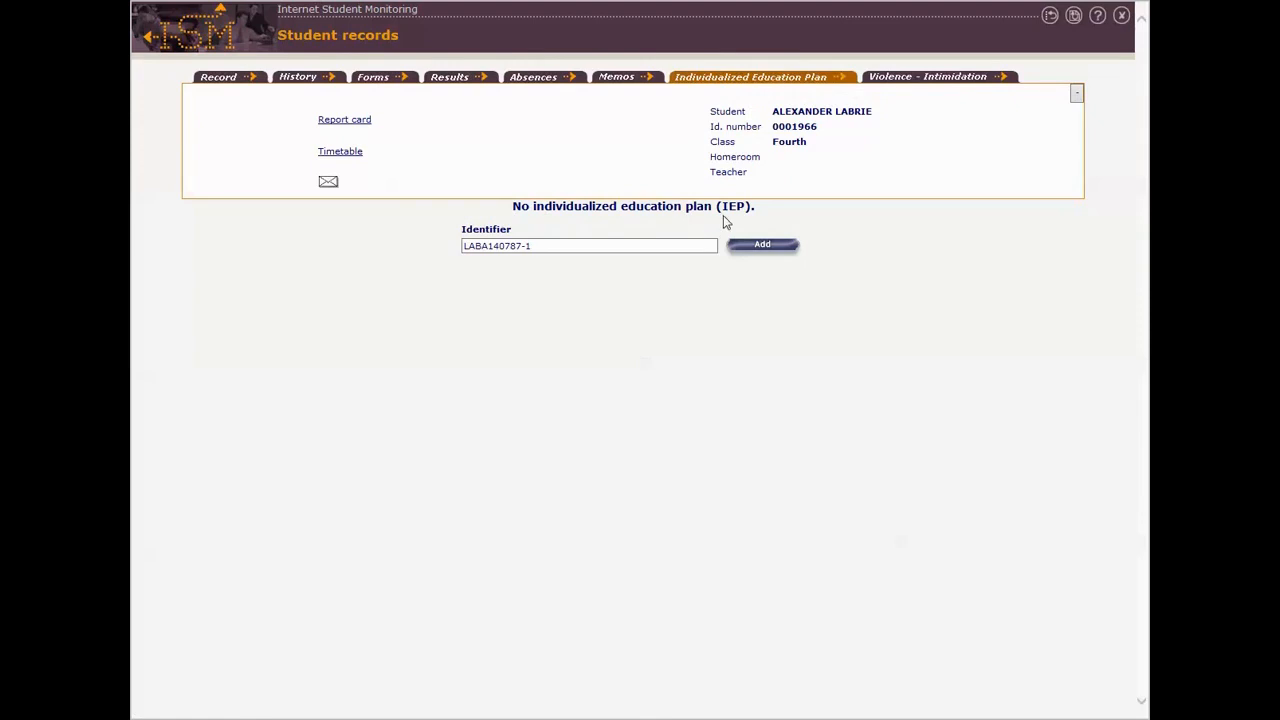
left_click(764, 246)
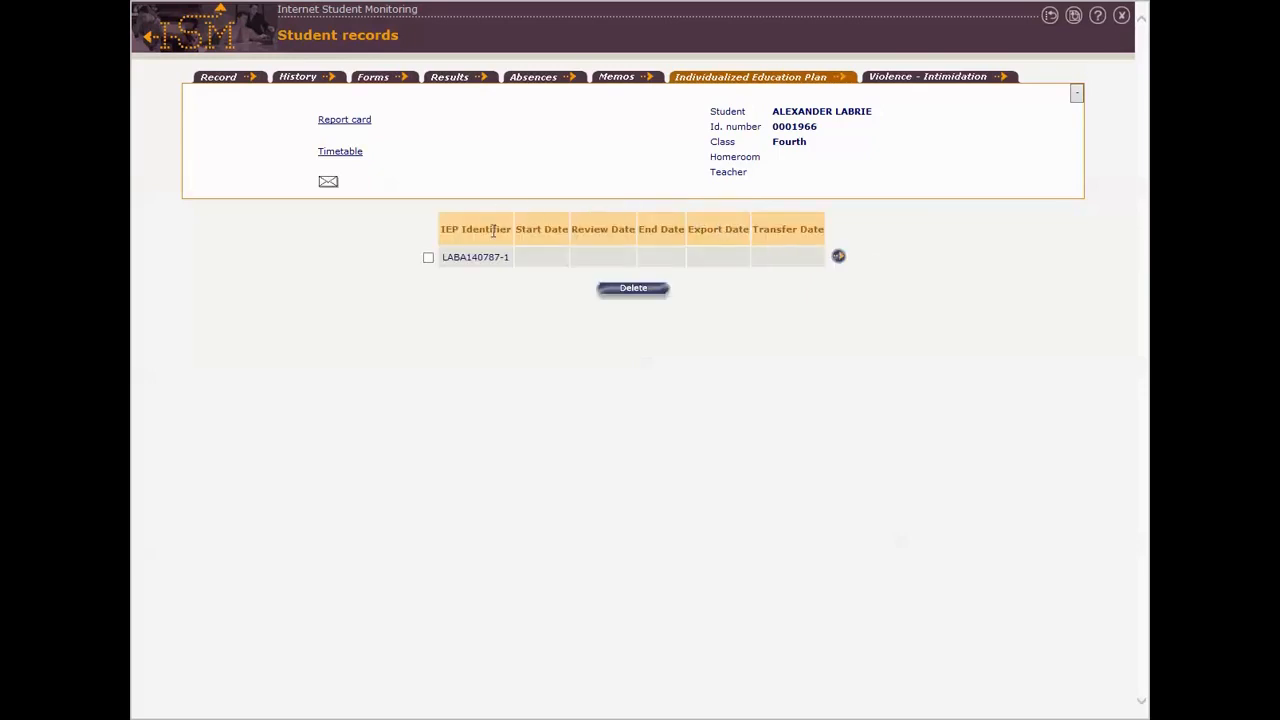
left_click(839, 258)
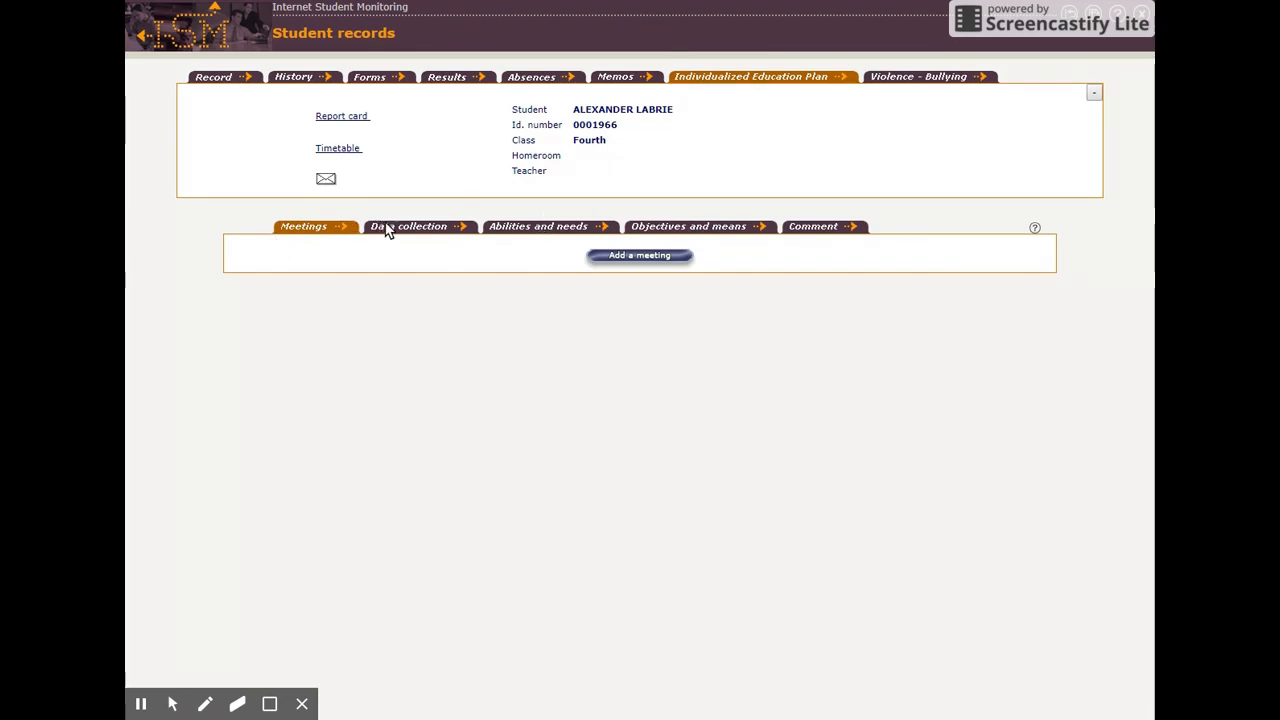
left_click(733, 232)
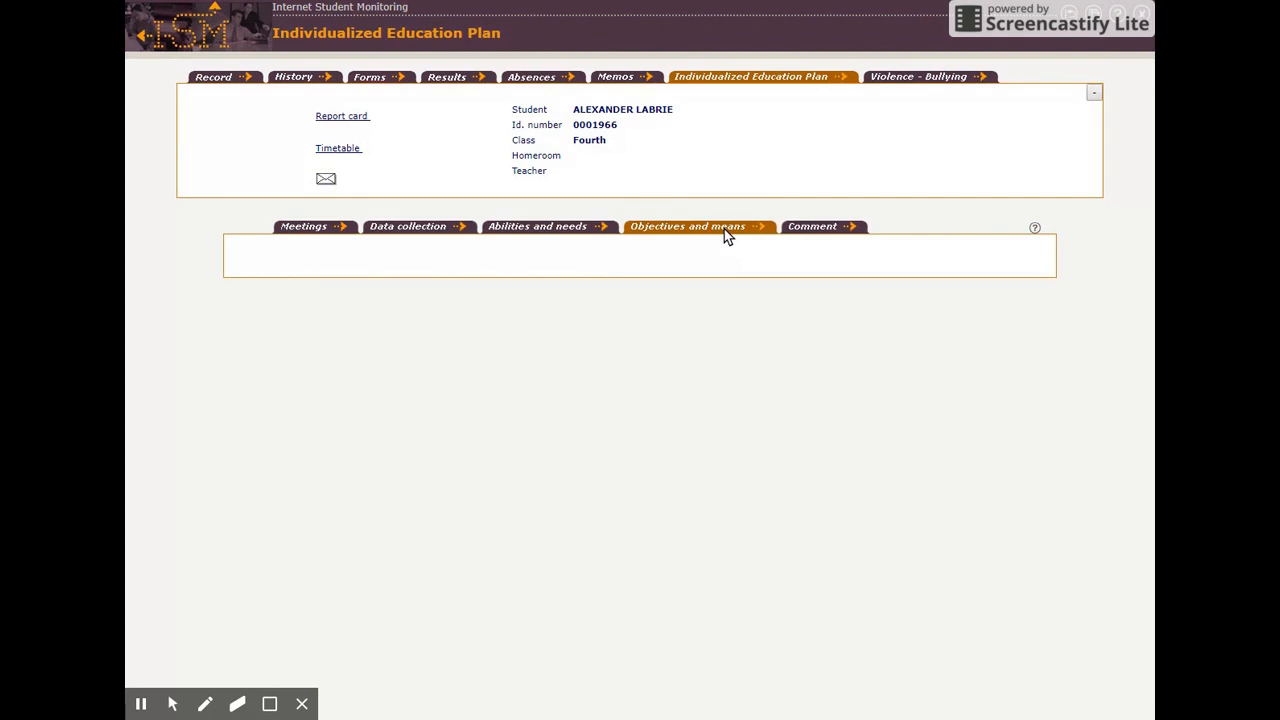
left_click(550, 227)
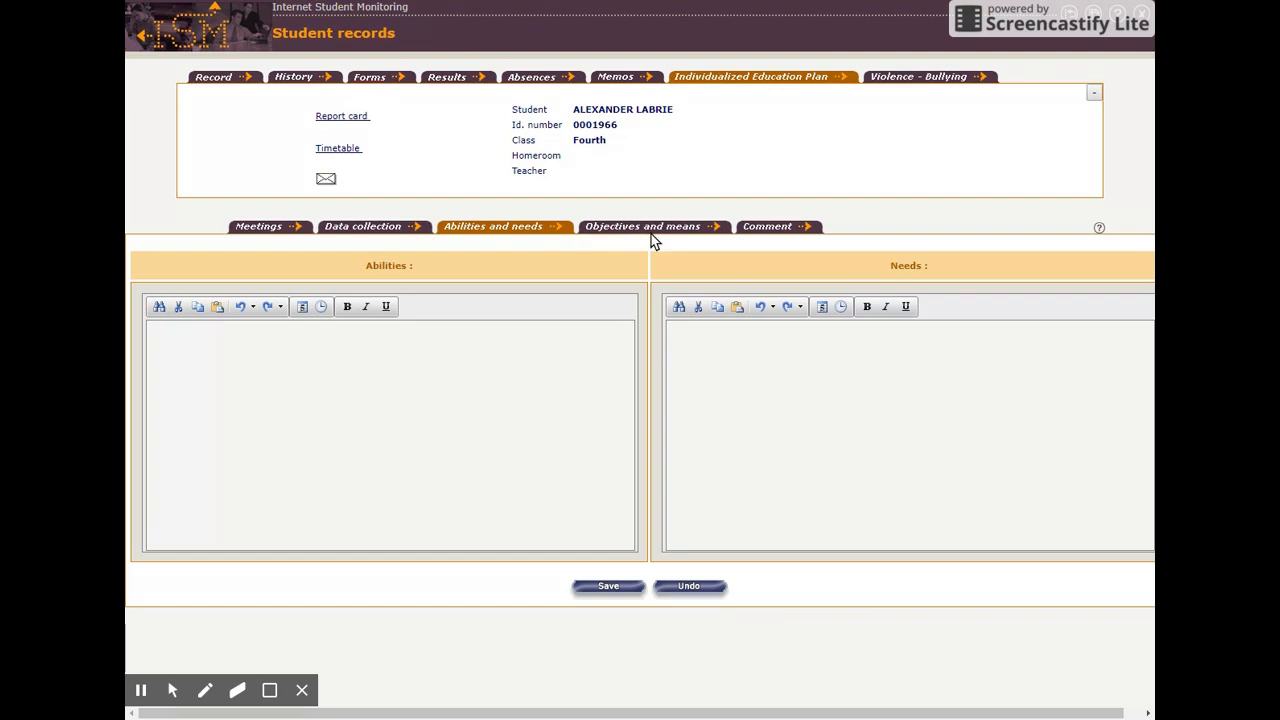
left_click(265, 226)
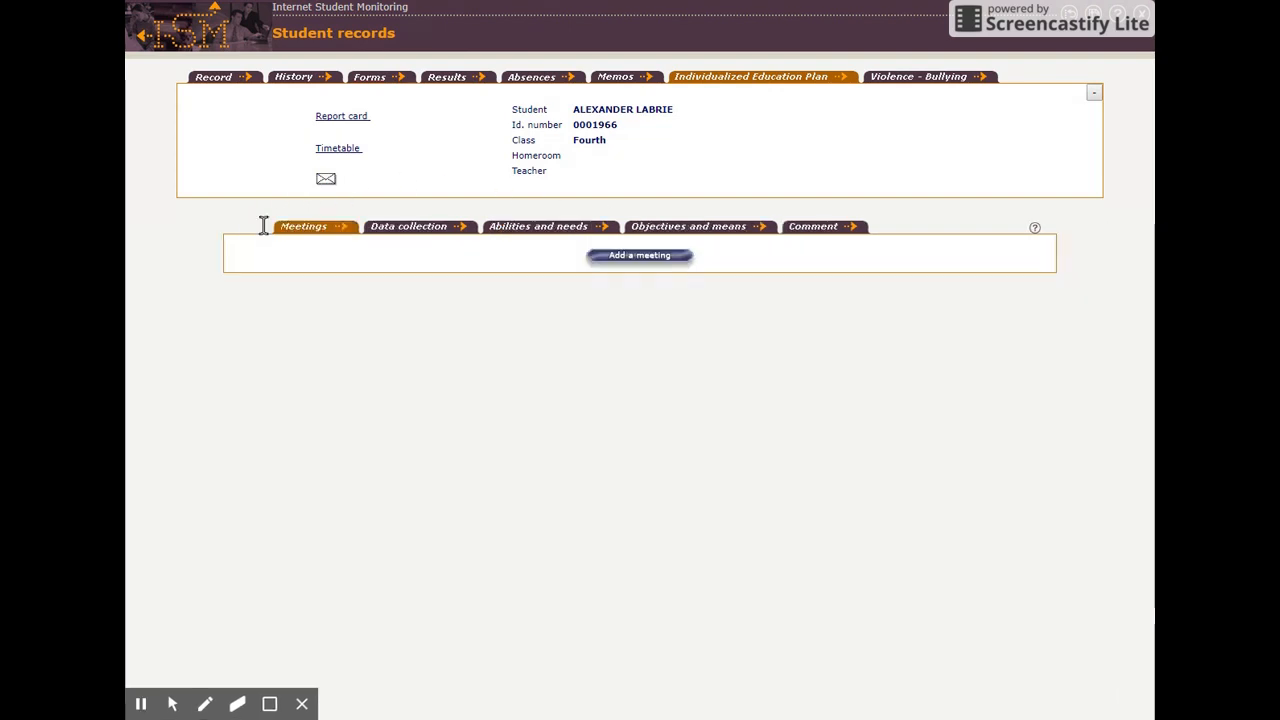
Add a meeting to the plan with type Initial, time 1030 and no reminder
left_click(630, 258)
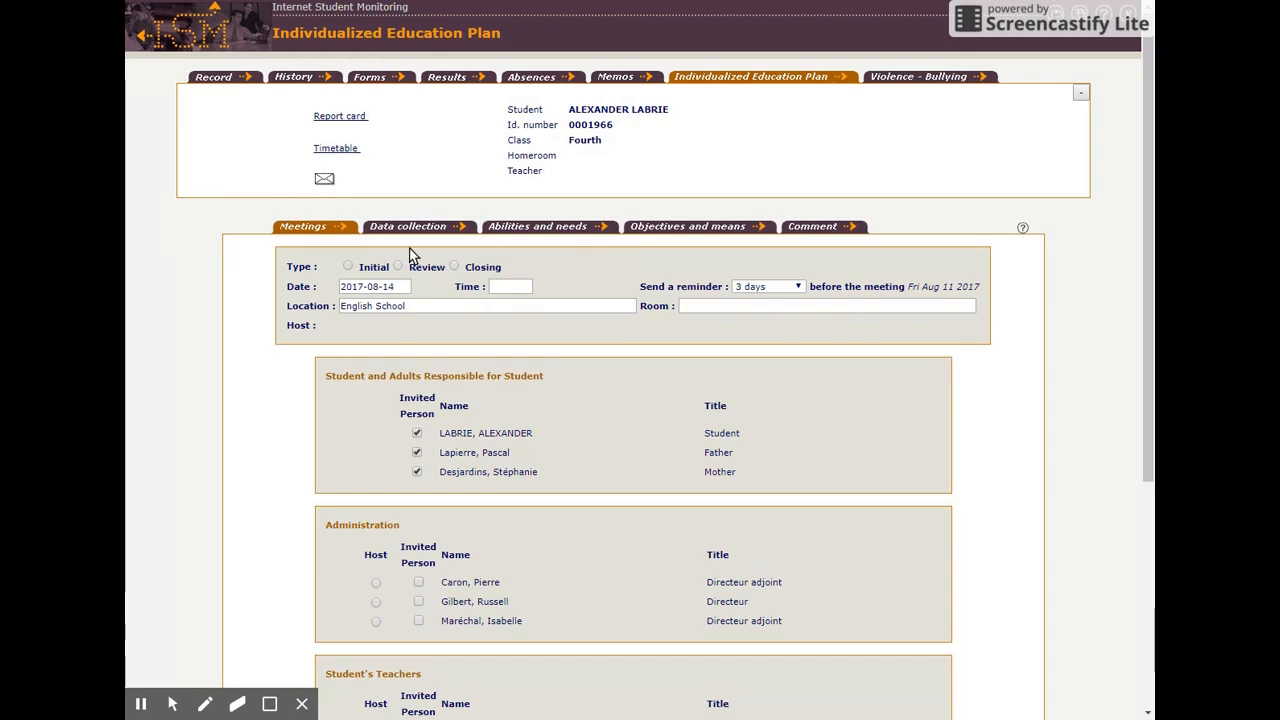
left_click(348, 266)
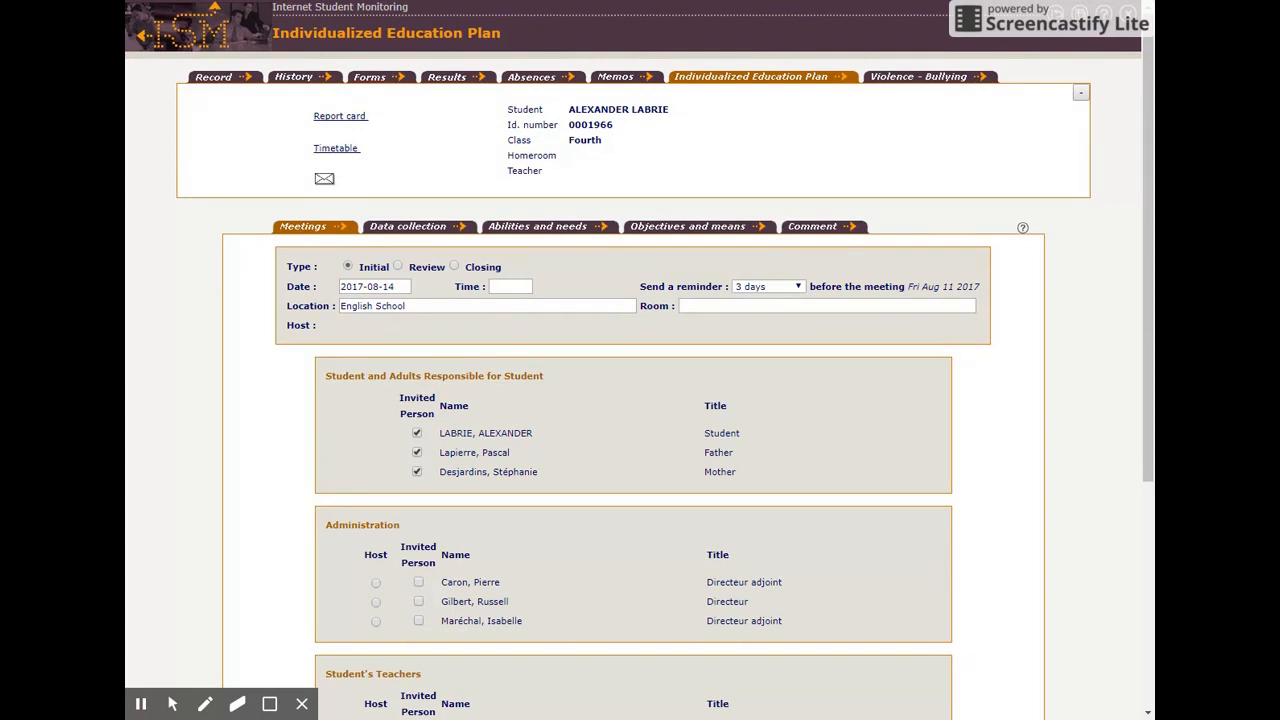
left_click(526, 285)
type("10")
type("30")
left_click(800, 289)
left_click(773, 303)
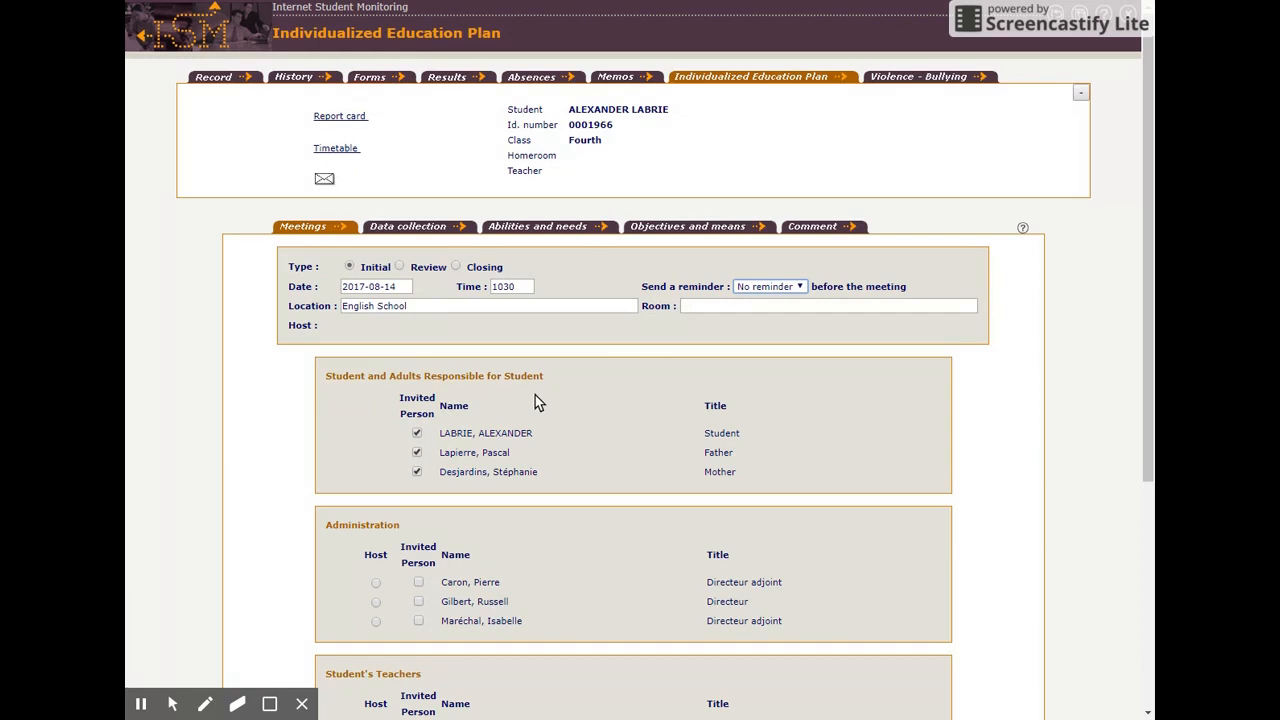
Make the Directeur the meeting host and invite the Français, Anglais enrichi and Mathématique teachers
scroll(533, 401, "down", 1)
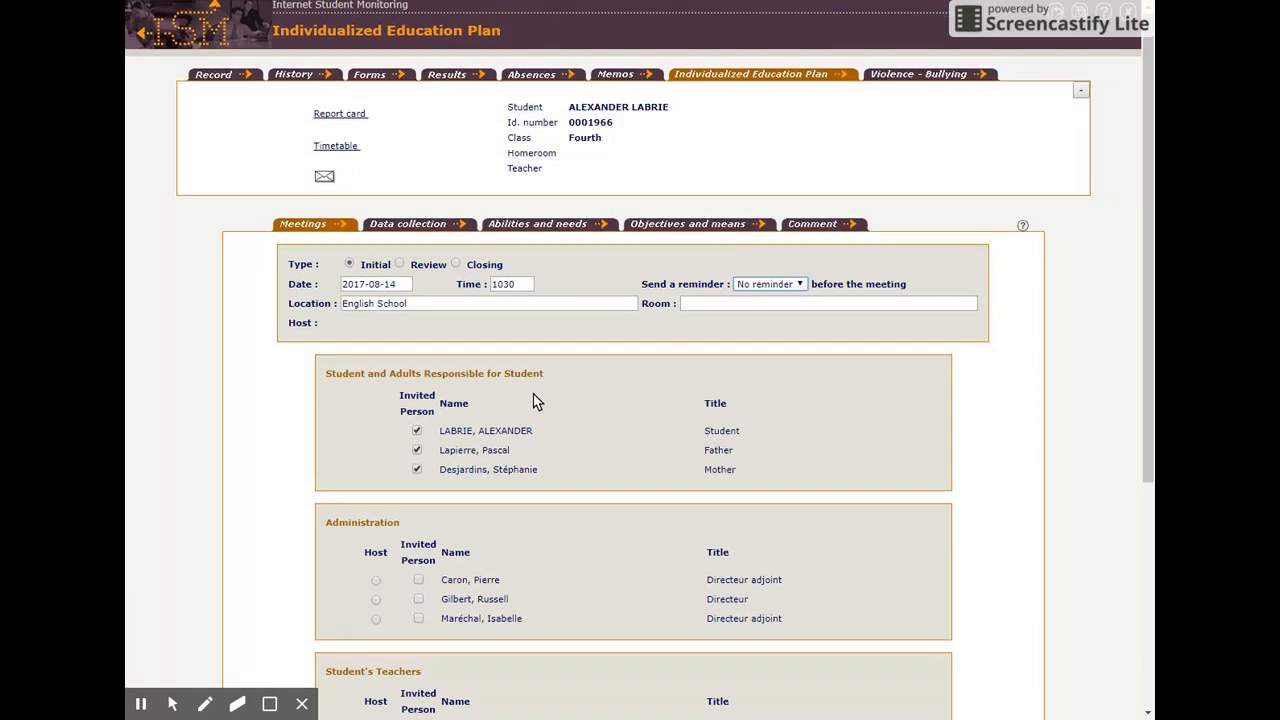
scroll(533, 401, "down", 3)
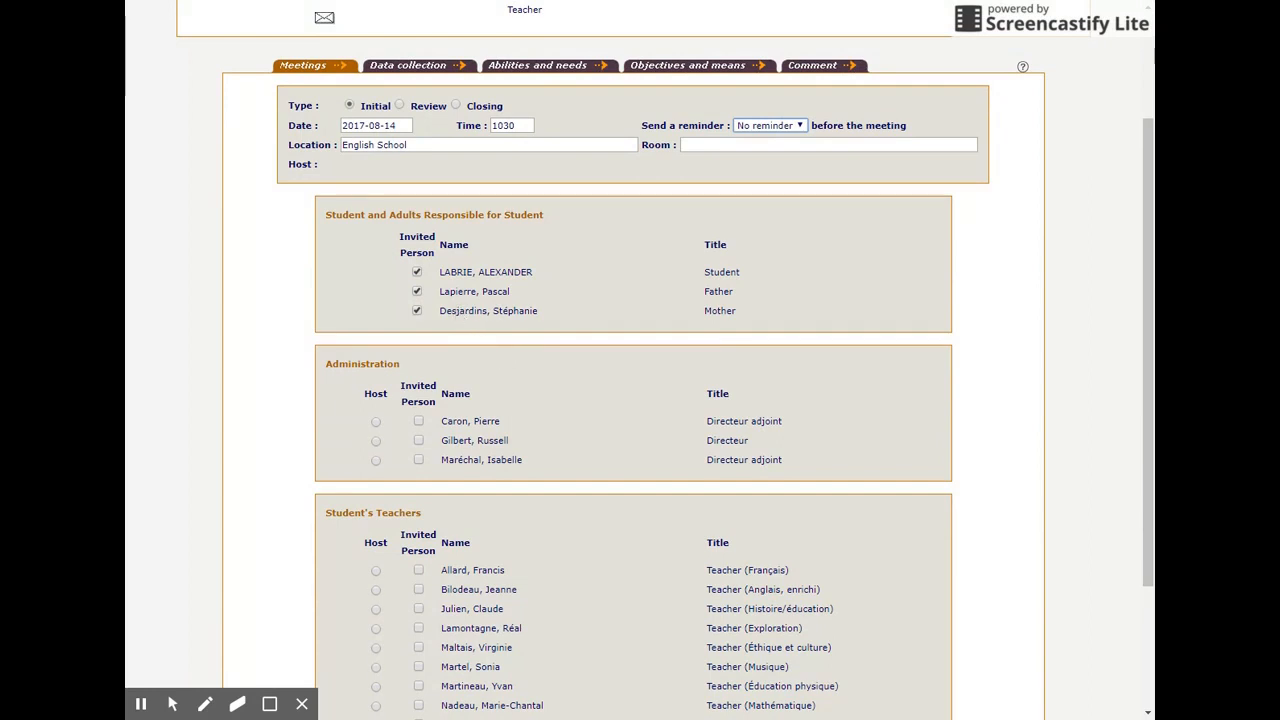
scroll(455, 303, "down", 2)
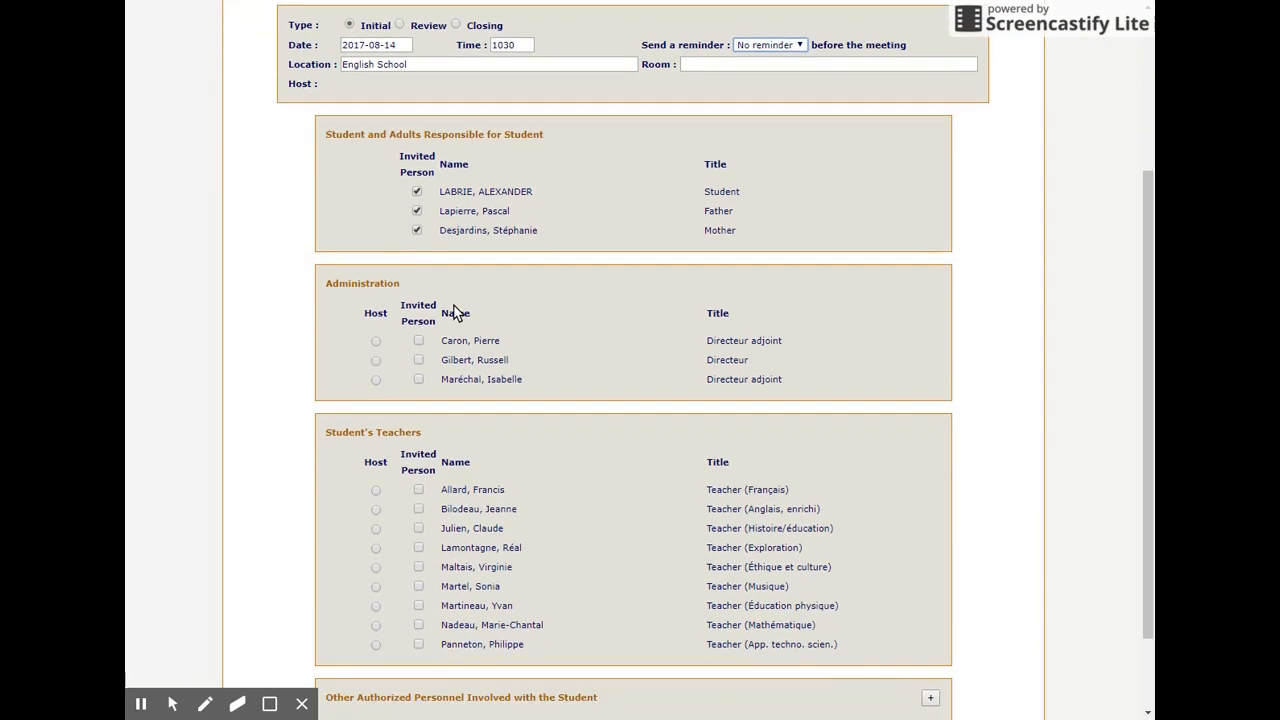
left_click(375, 360)
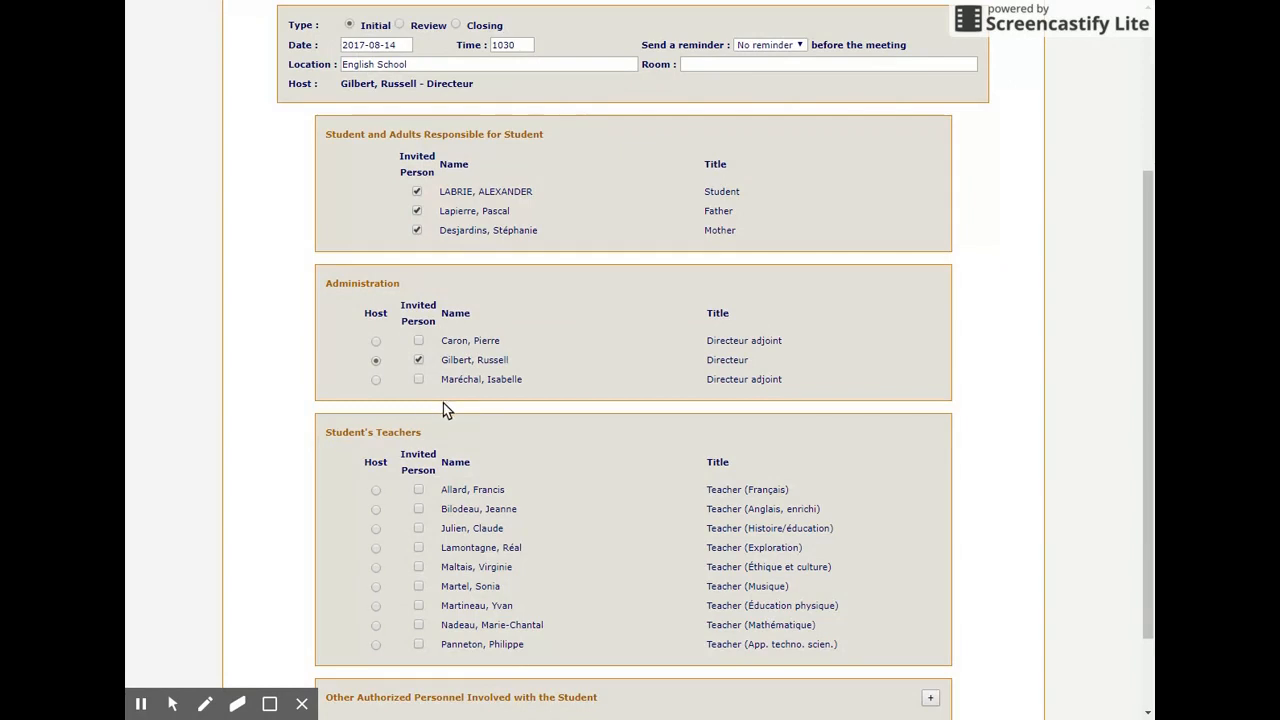
scroll(462, 399, "down", 1)
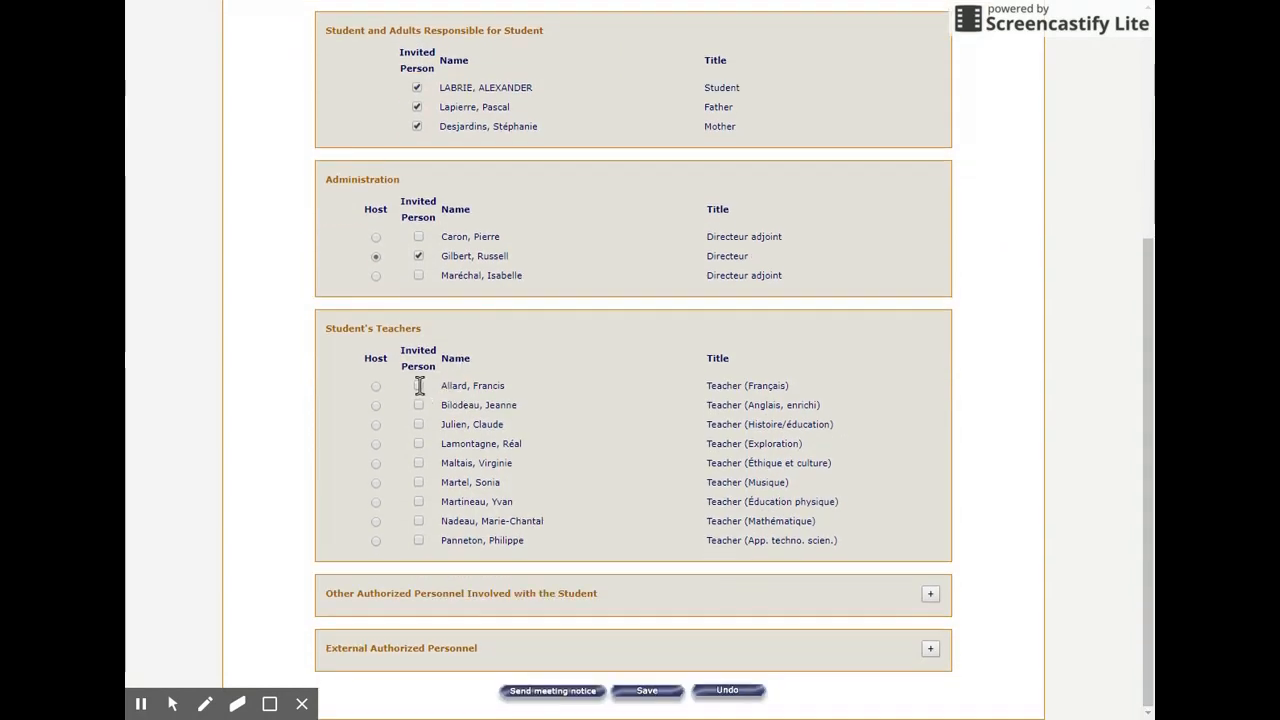
left_click(419, 385)
left_click(419, 405)
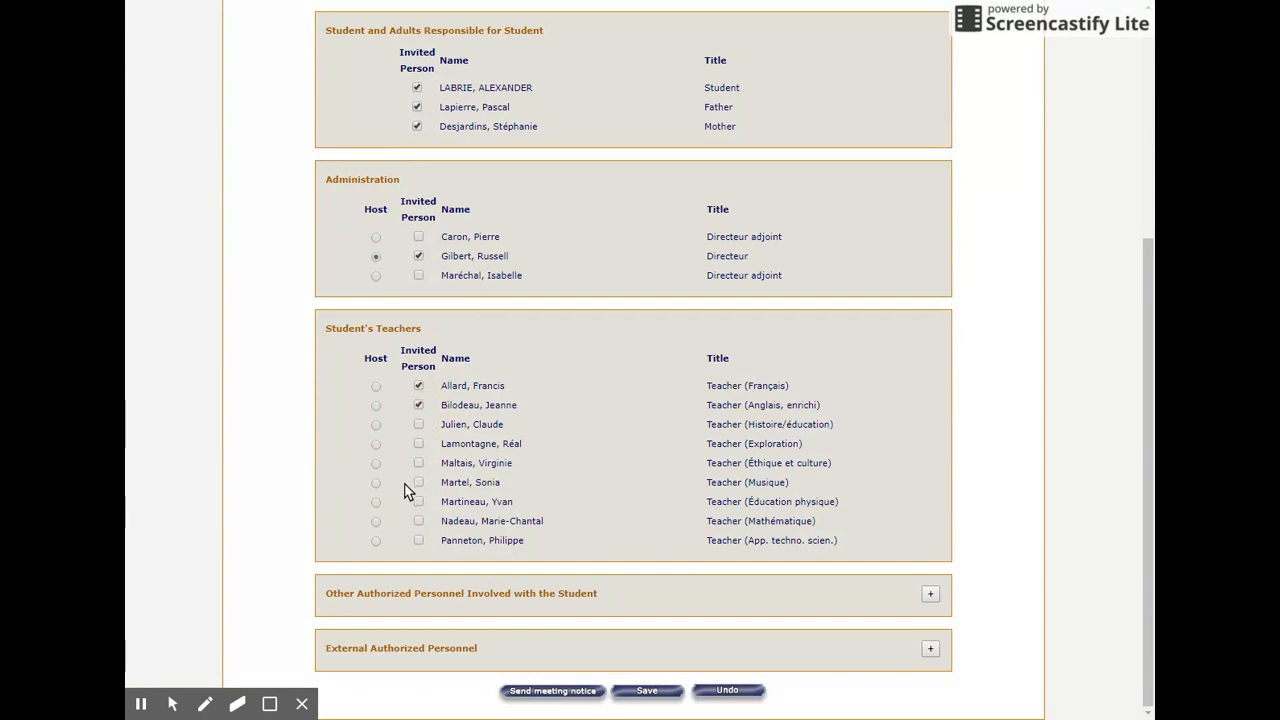
left_click(419, 519)
Expand the other authorized and external authorized personnel sections, and save the meeting
left_click(930, 593)
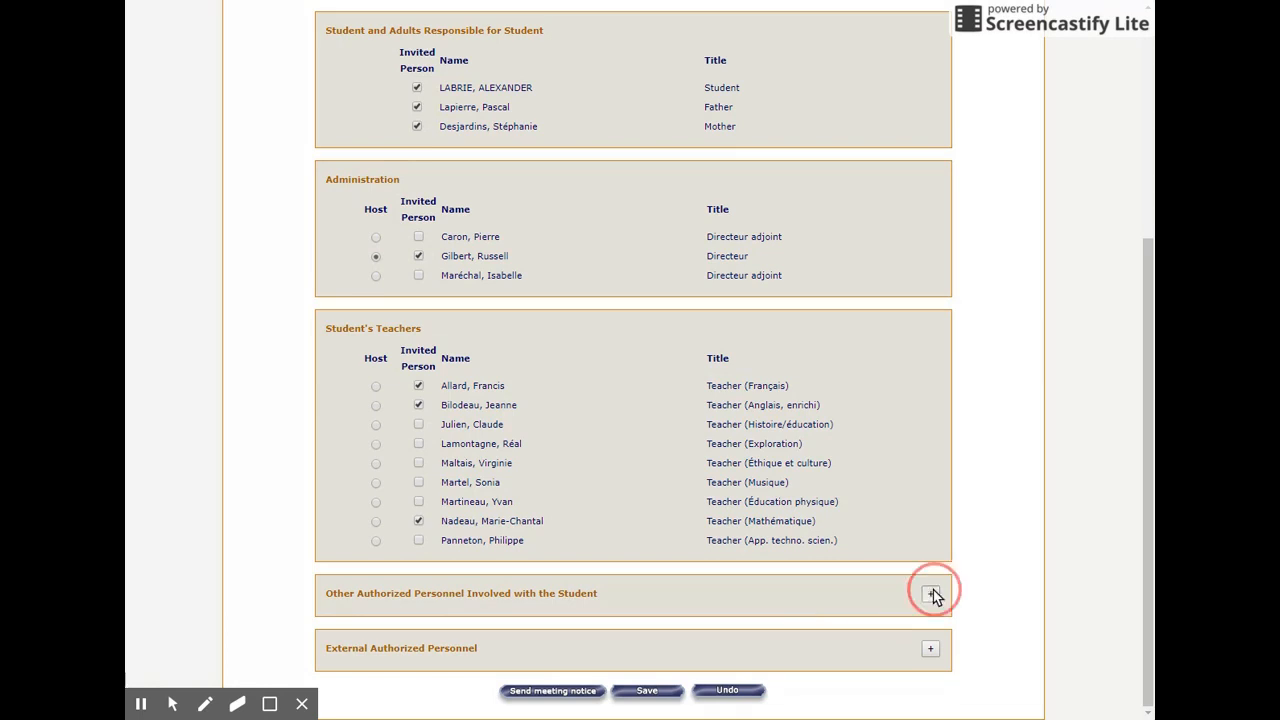
left_click_drag(1151, 456, 1153, 529)
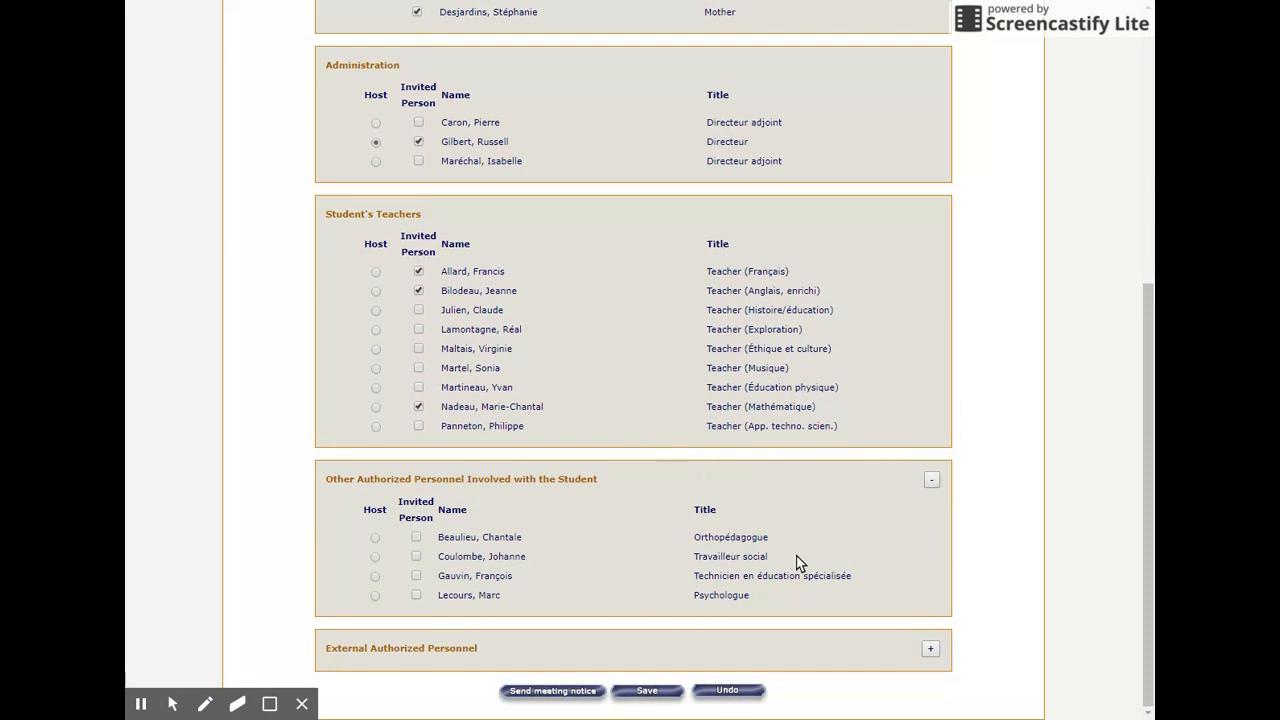
left_click(931, 651)
left_click_drag(1148, 412, 1151, 505)
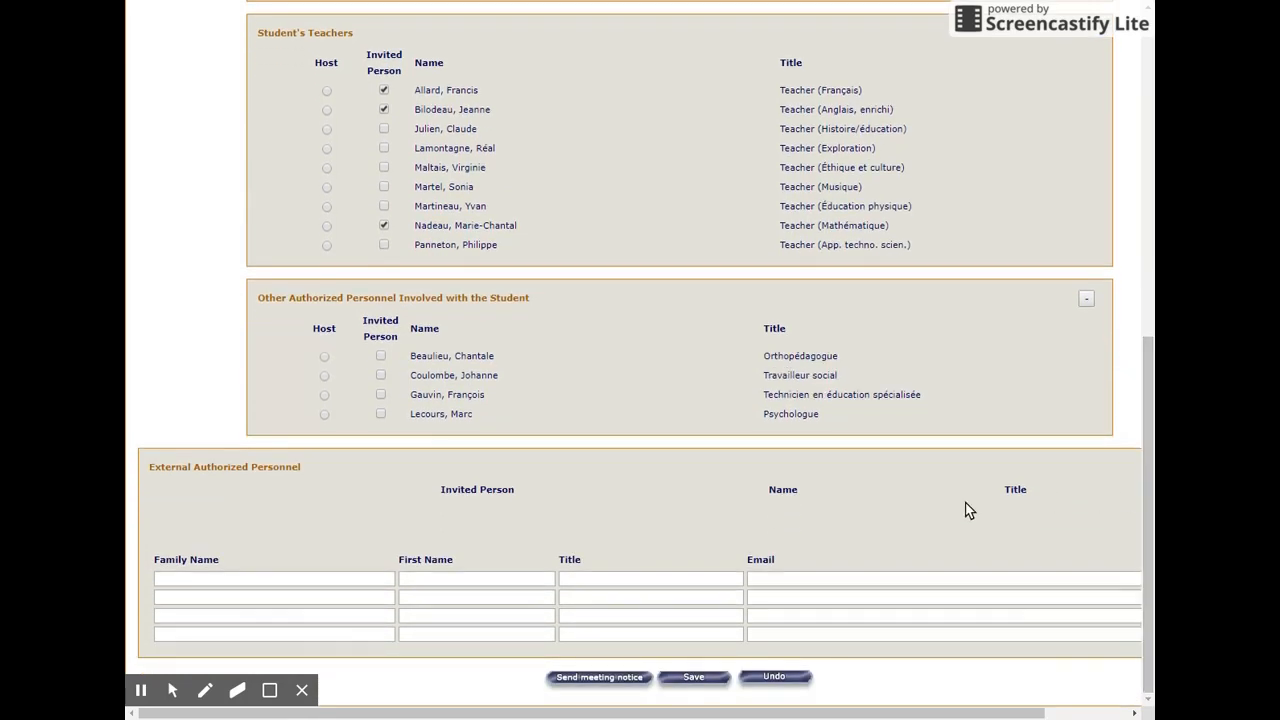
scroll(962, 507, "up", 3)
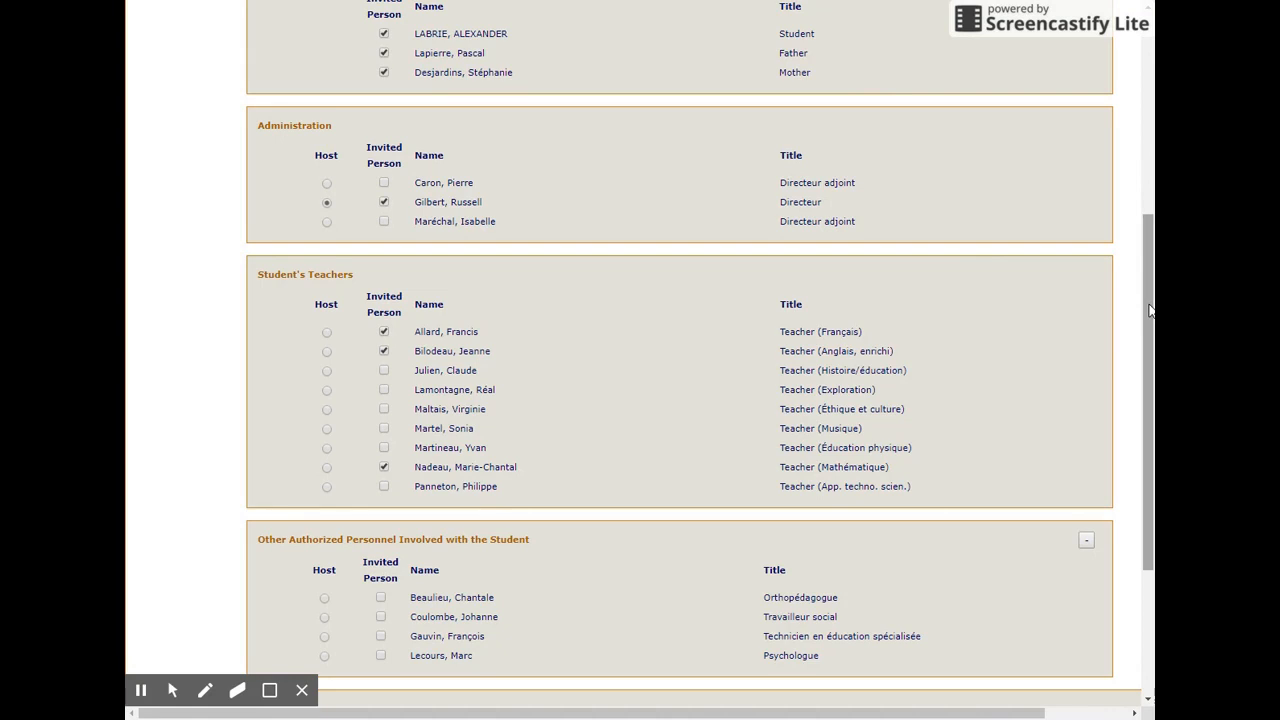
left_click_drag(1149, 310, 1149, 318)
scroll(1149, 318, "down", 3)
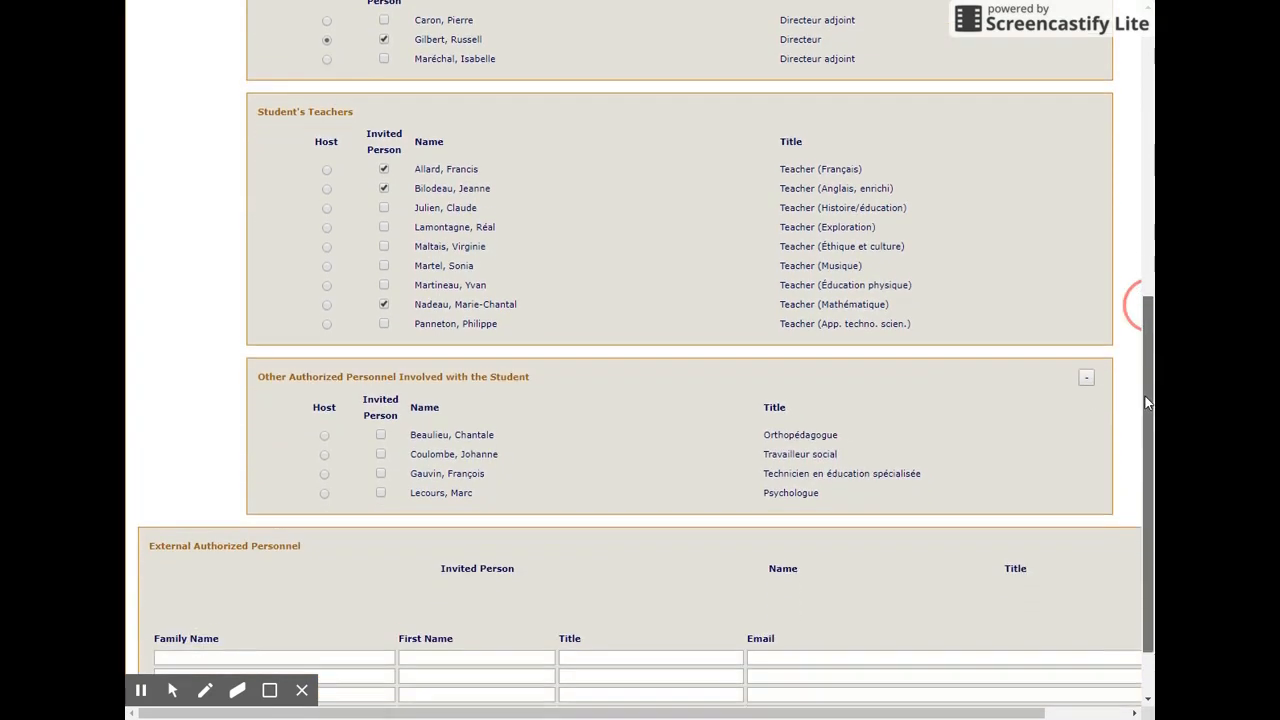
left_click(694, 676)
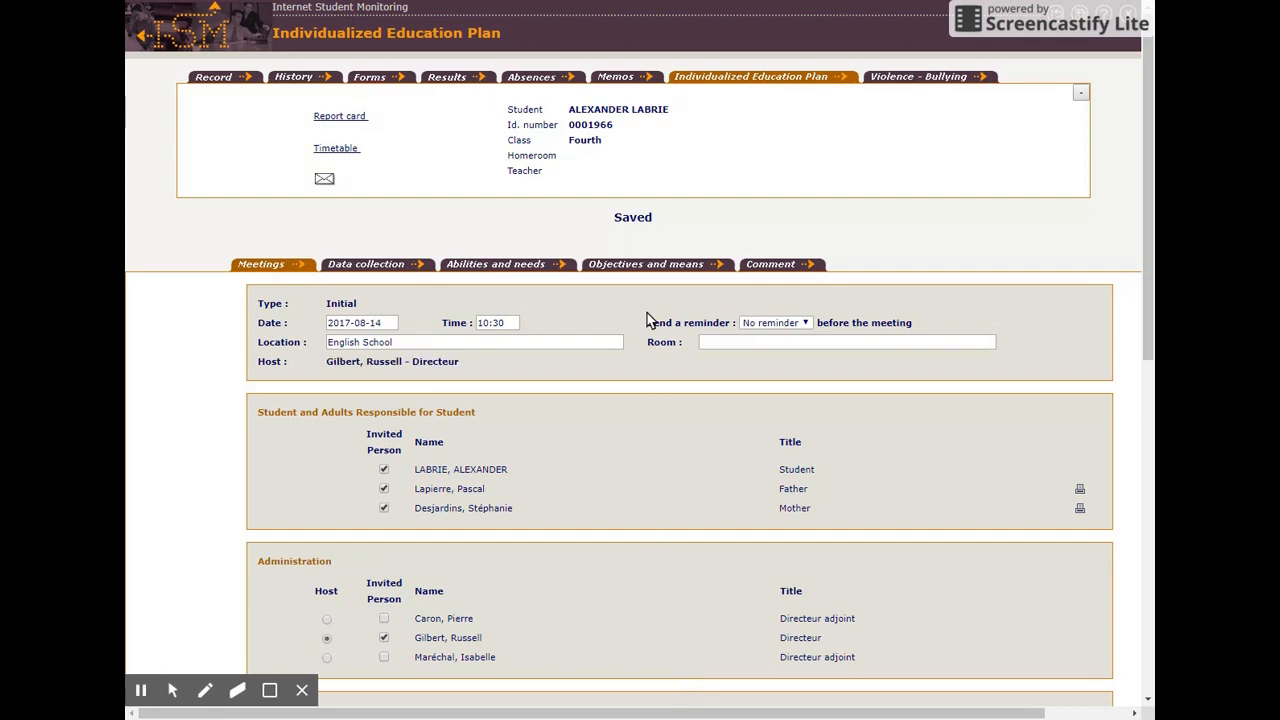
left_click_drag(657, 217, 600, 212)
Check the plan's Objectives and means section, send the notice for the saved meeting, and review the notice marks beside the invited people
left_click(629, 262)
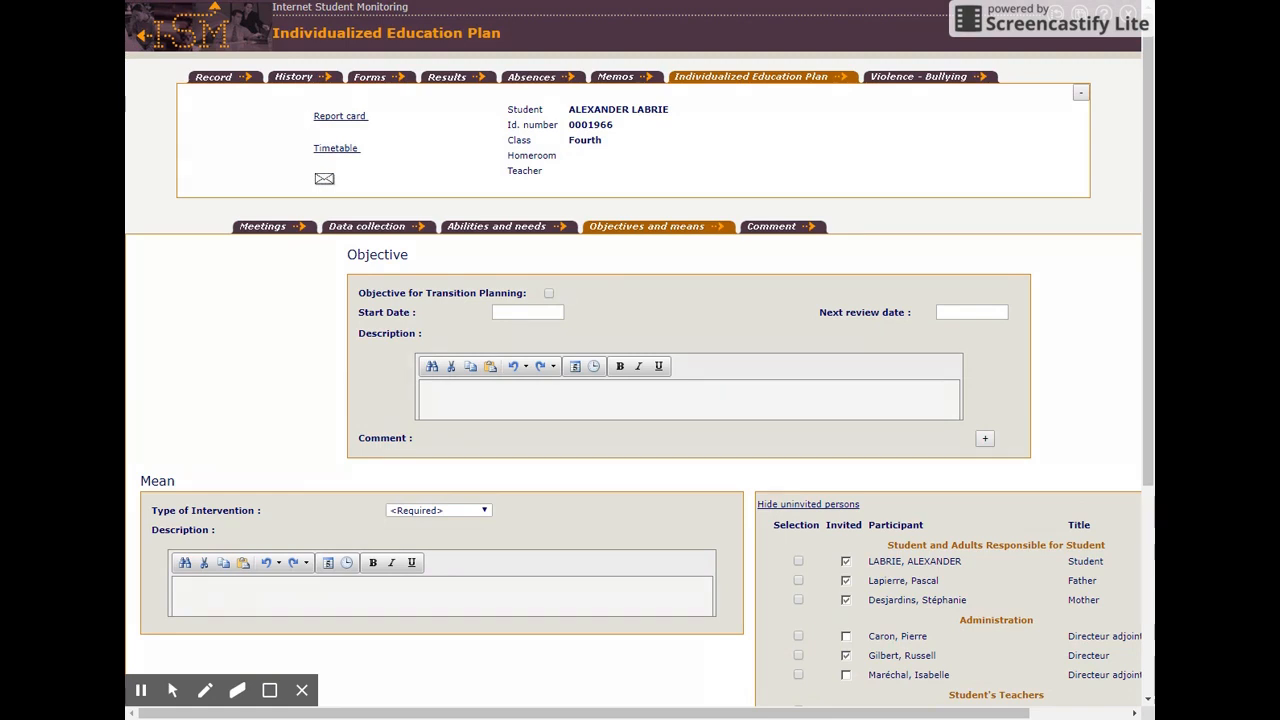
left_click(271, 225)
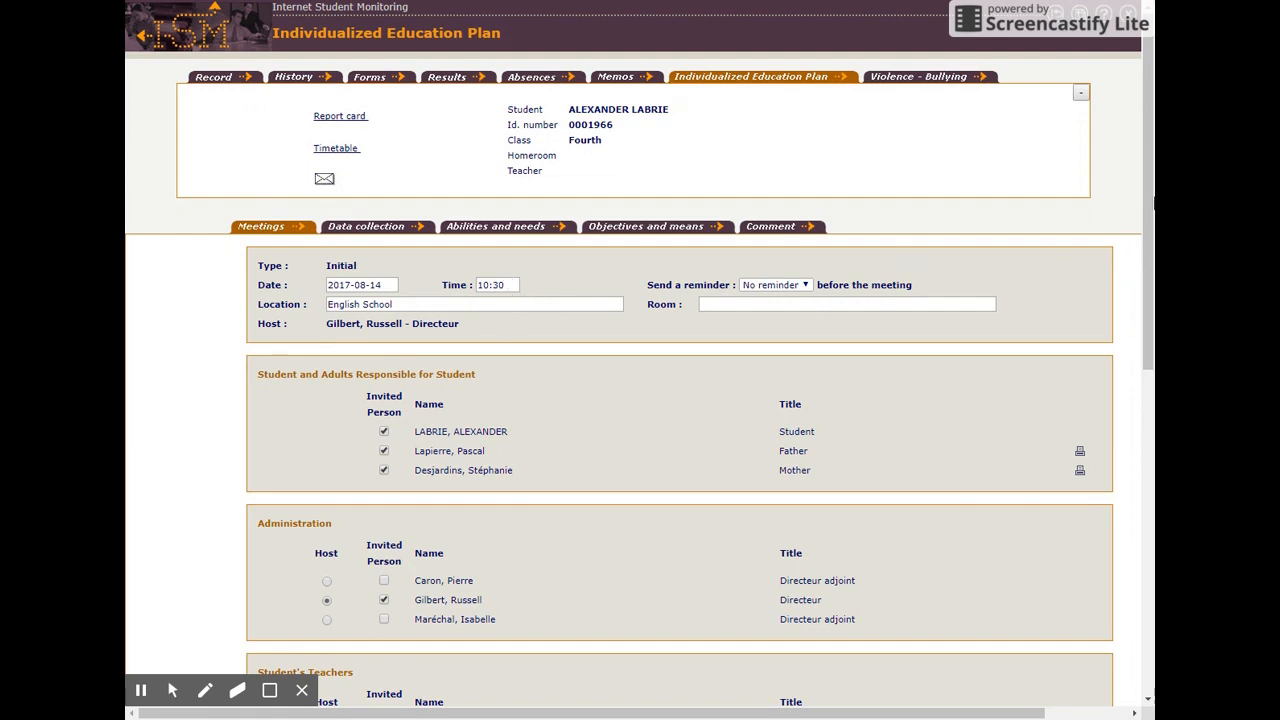
left_click_drag(1146, 180, 1150, 558)
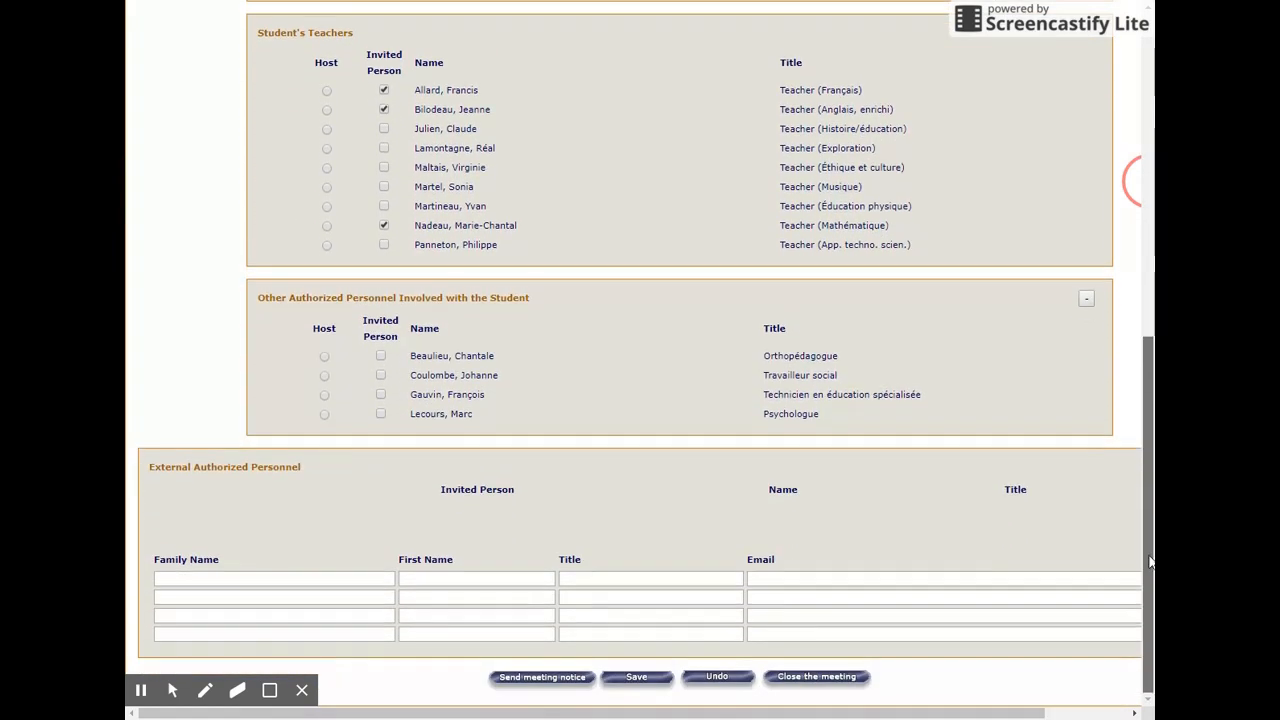
left_click(553, 680)
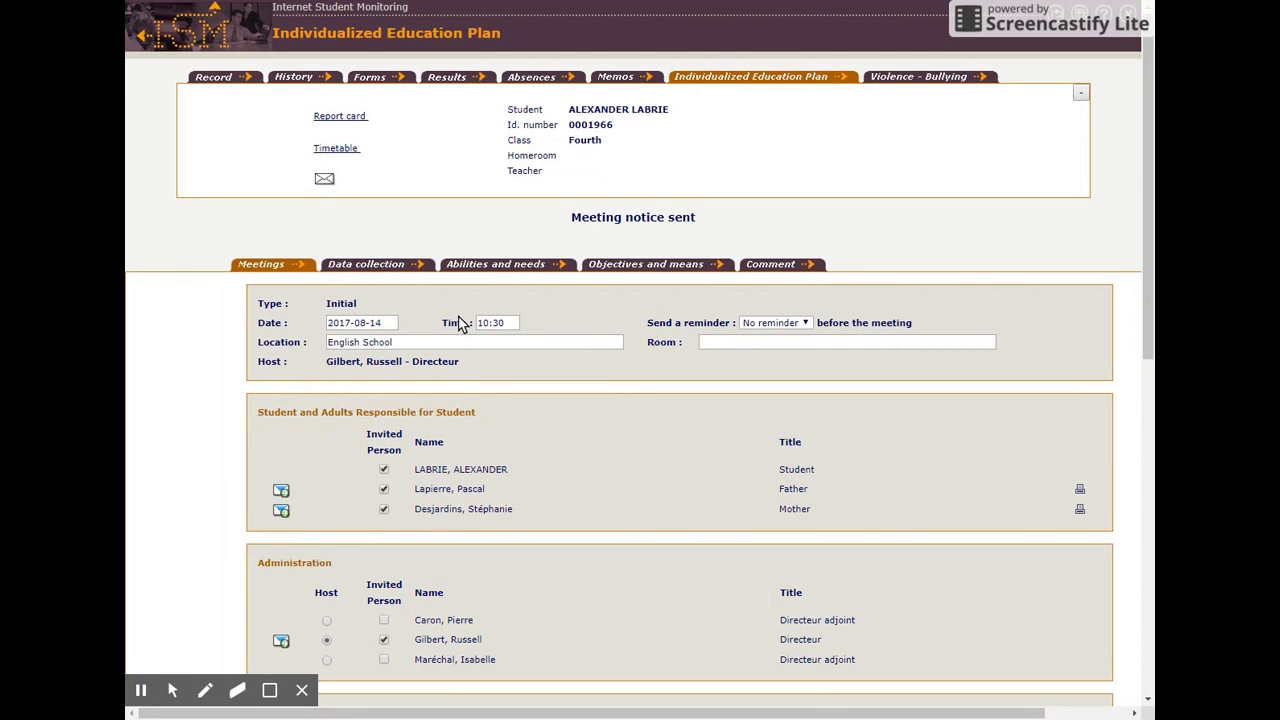
left_click_drag(1150, 228, 1150, 320)
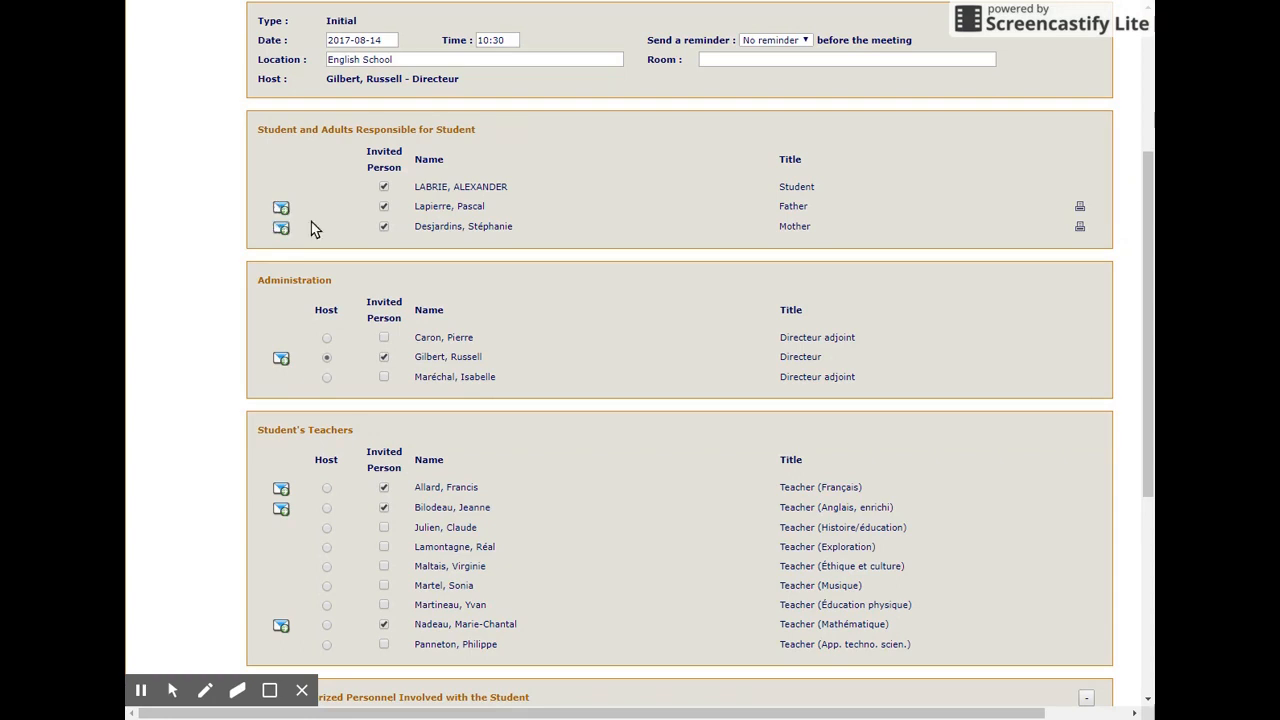
scroll(1138, 250, "down", 3)
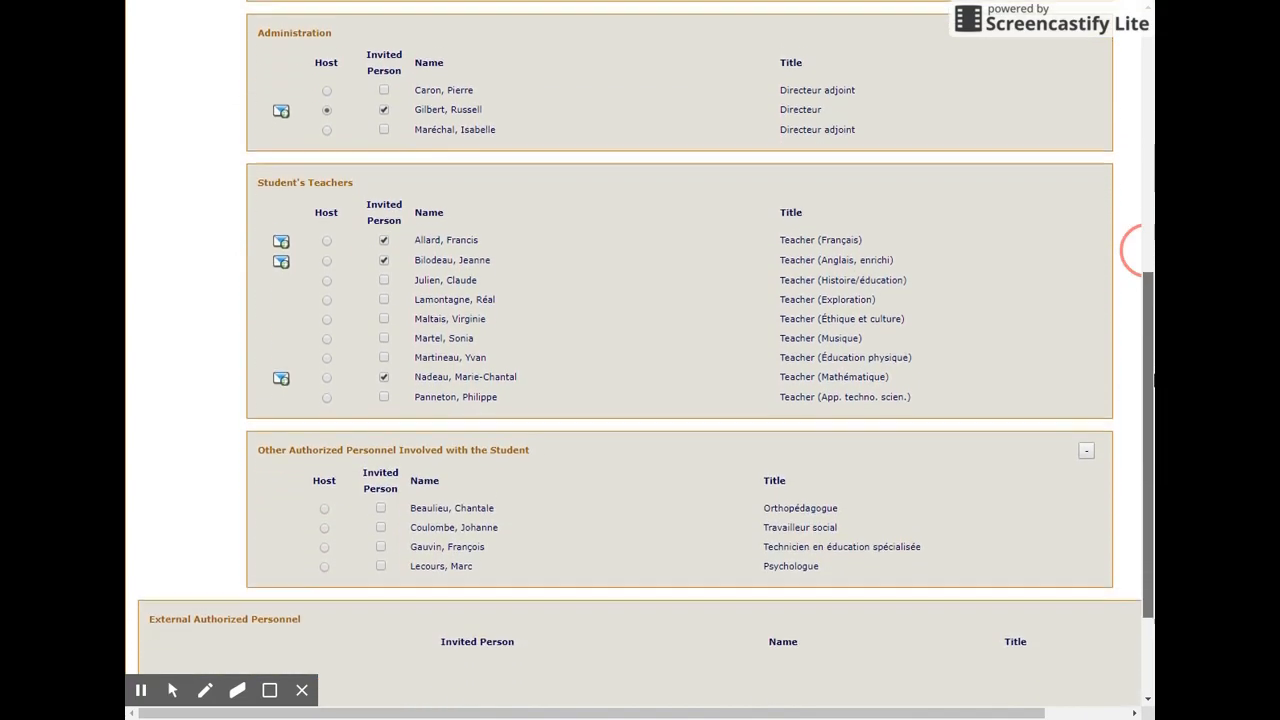
scroll(1132, 250, "down", 1)
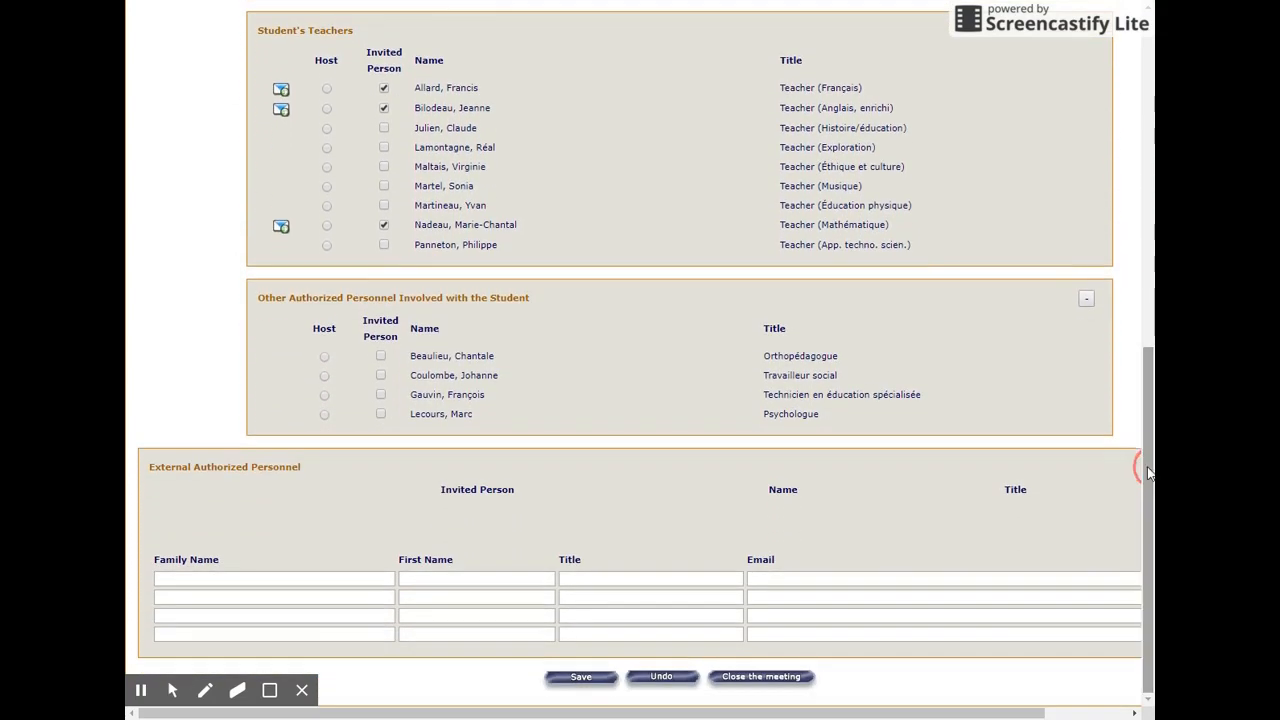